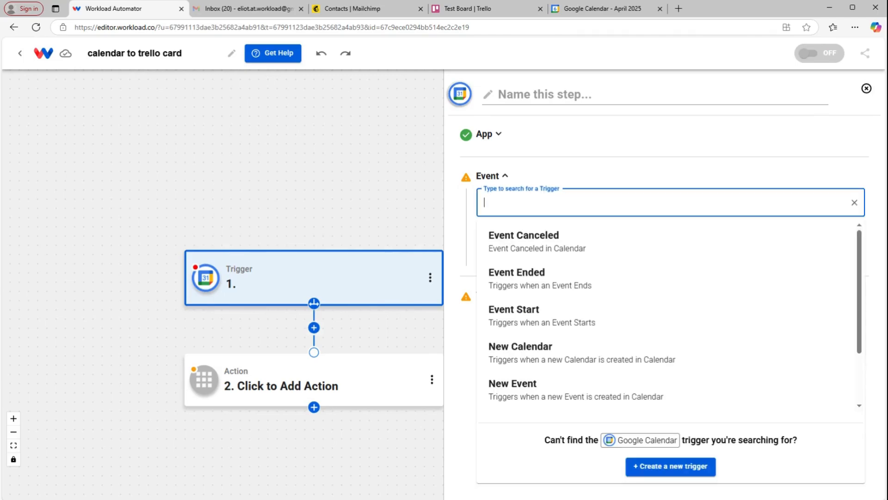
Step: Set the trigger event to New Event and connect the existing Google Calendar account #1
{"action": "scroll", "coordinate": [521, 267], "scroll_direction": "down", "scroll_amount": 1}
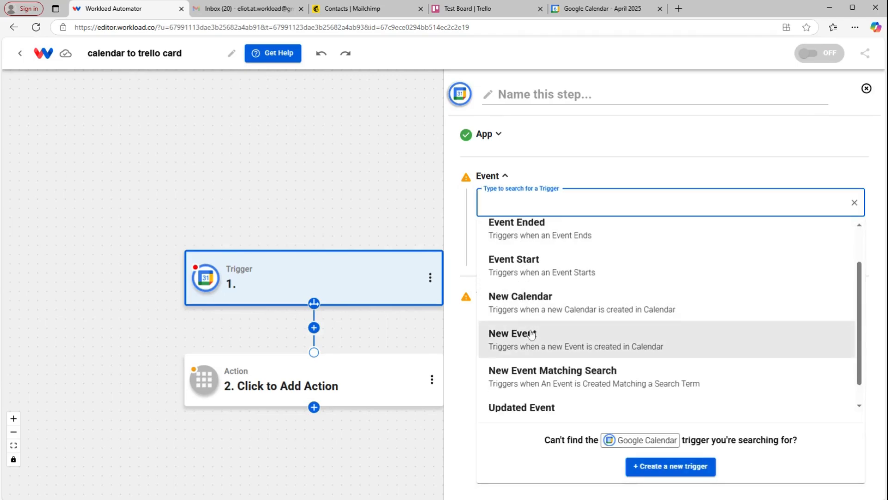
{"action": "left_click", "coordinate": [532, 334]}
{"action": "left_click", "coordinate": [592, 244]}
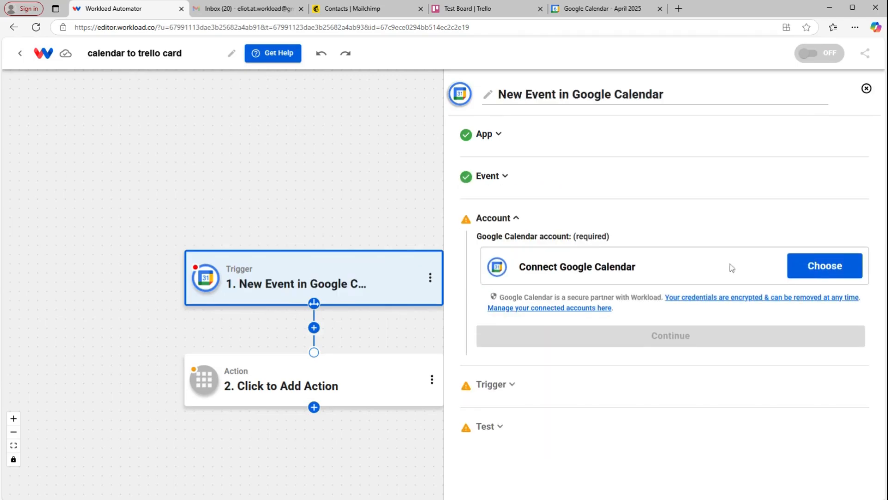
{"action": "left_click", "coordinate": [792, 270]}
{"action": "left_click", "coordinate": [611, 331]}
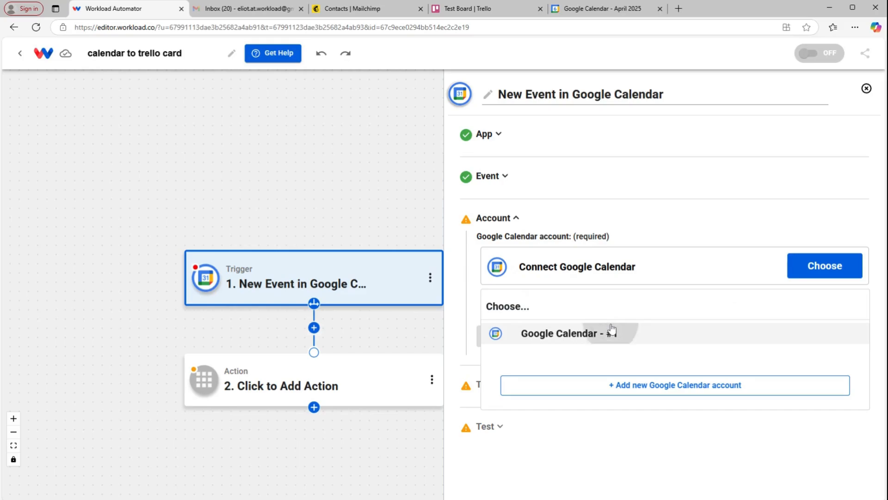
{"action": "left_click", "coordinate": [616, 341]}
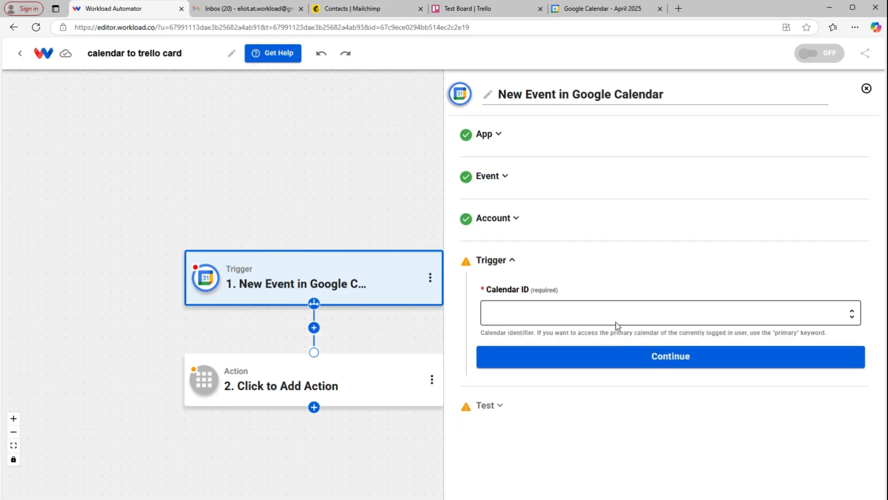
Step: Choose Test Calendar as the trigger's Calendar ID and continue to the test stage
{"action": "left_click", "coordinate": [616, 319]}
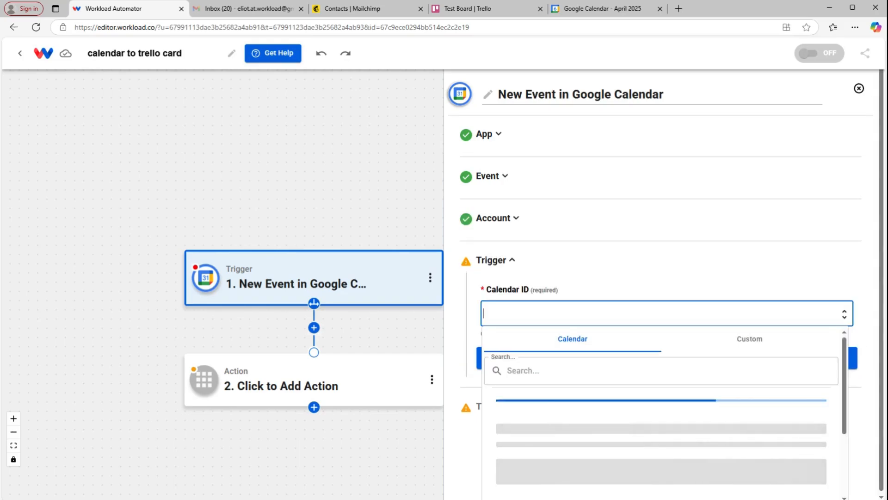
{"action": "scroll", "coordinate": [584, 393], "scroll_direction": "down", "scroll_amount": 1}
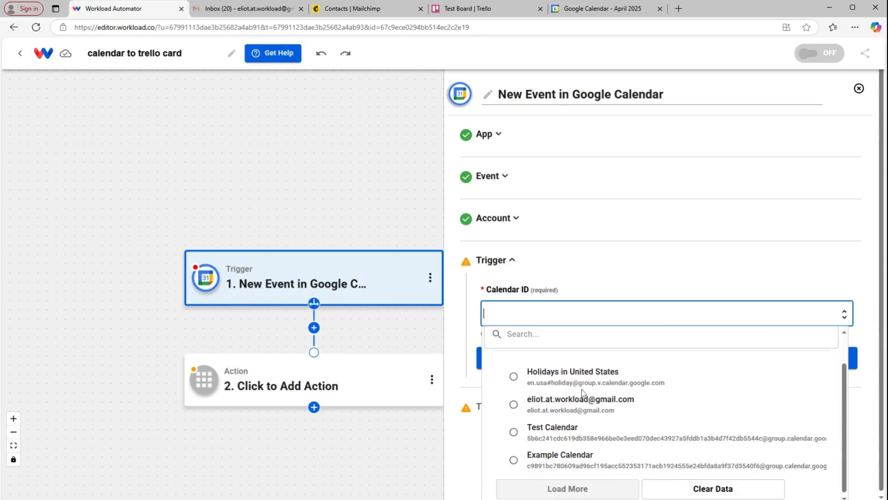
{"action": "left_click", "coordinate": [569, 434]}
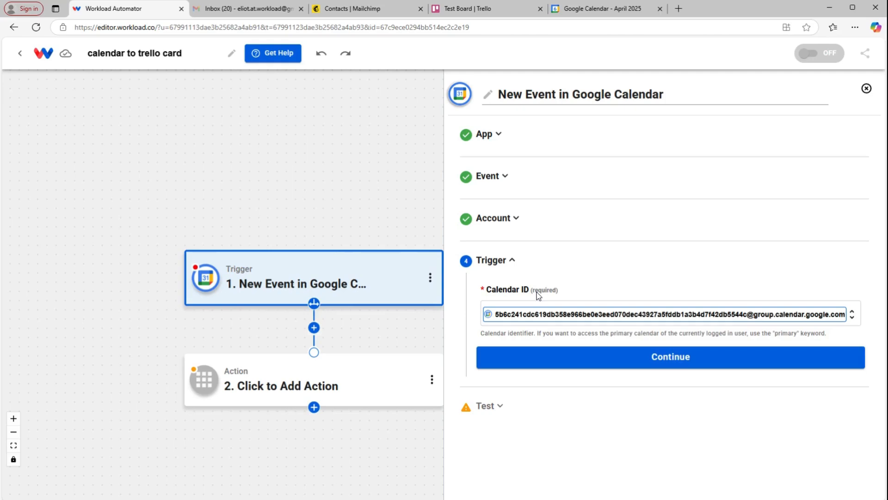
{"action": "left_click", "coordinate": [599, 364]}
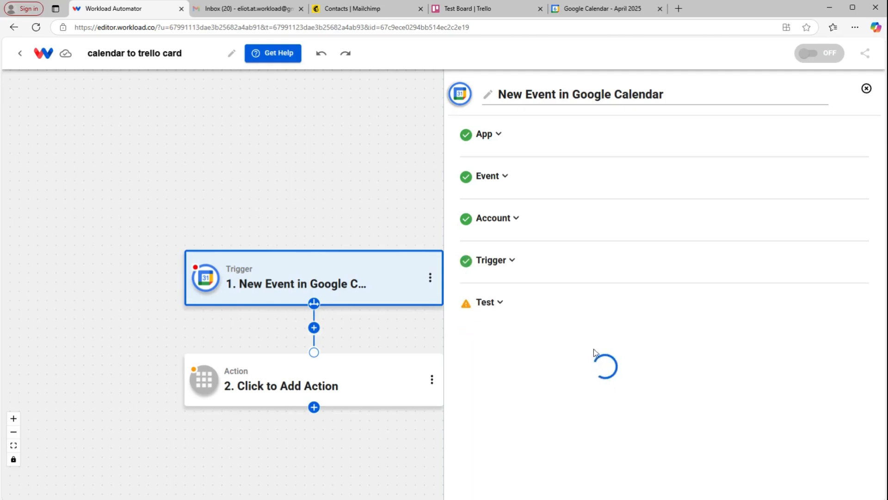
Step: Test the calendar trigger, review the returned event fields and continue to the action step
{"action": "left_click", "coordinate": [620, 440]}
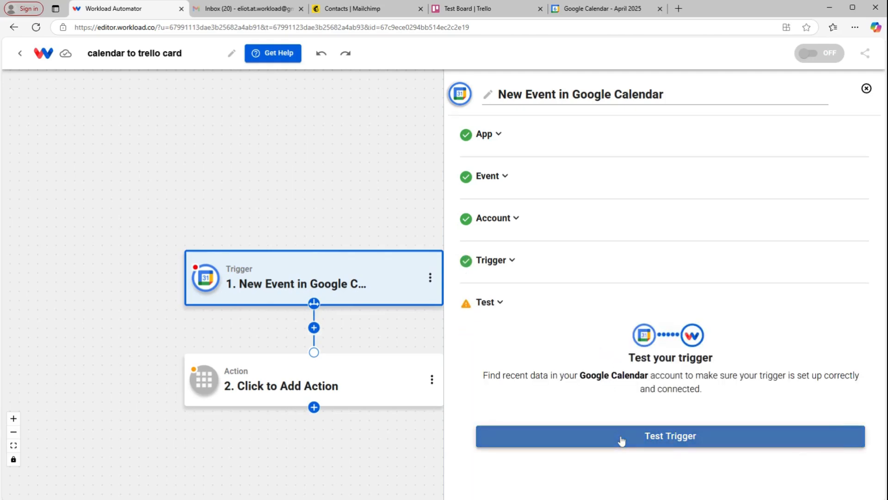
{"action": "scroll", "coordinate": [596, 405], "scroll_direction": "down", "scroll_amount": 5}
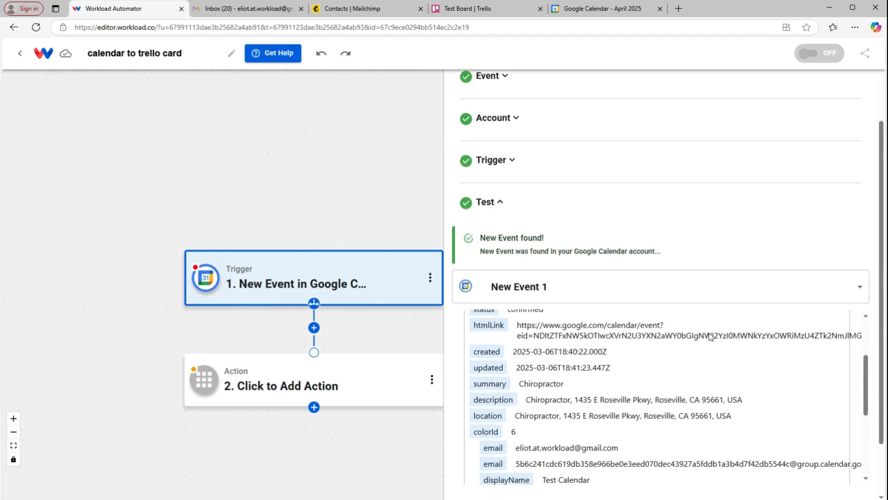
{"action": "scroll", "coordinate": [694, 328], "scroll_direction": "down", "scroll_amount": 2}
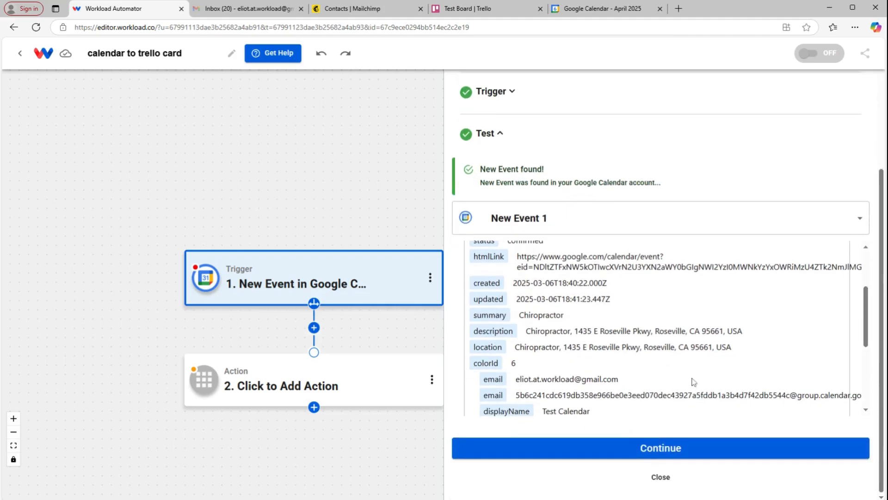
{"action": "left_click", "coordinate": [649, 449]}
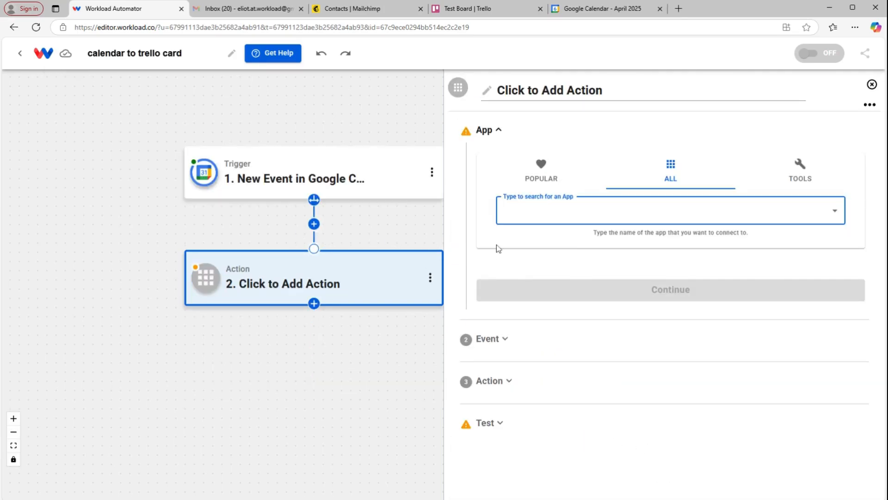
Step: Choose Trello as the action app and set its event to Create Card
{"action": "type", "text": "trello"}
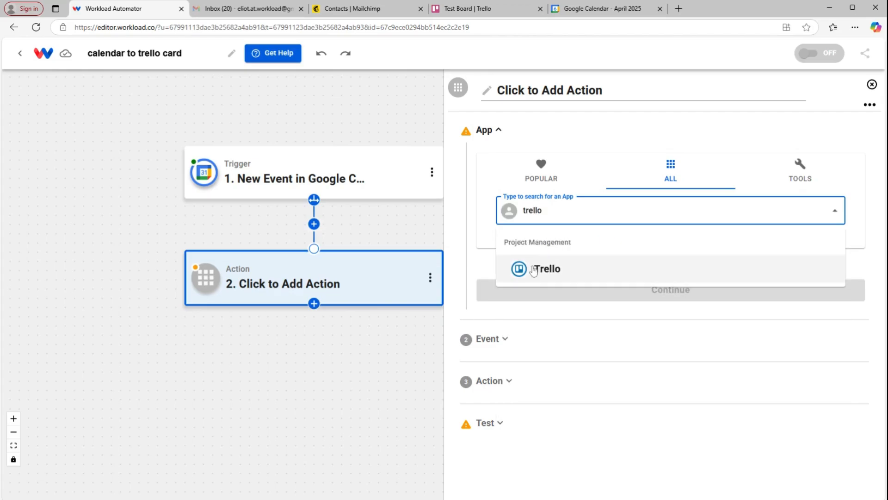
{"action": "left_click", "coordinate": [541, 276]}
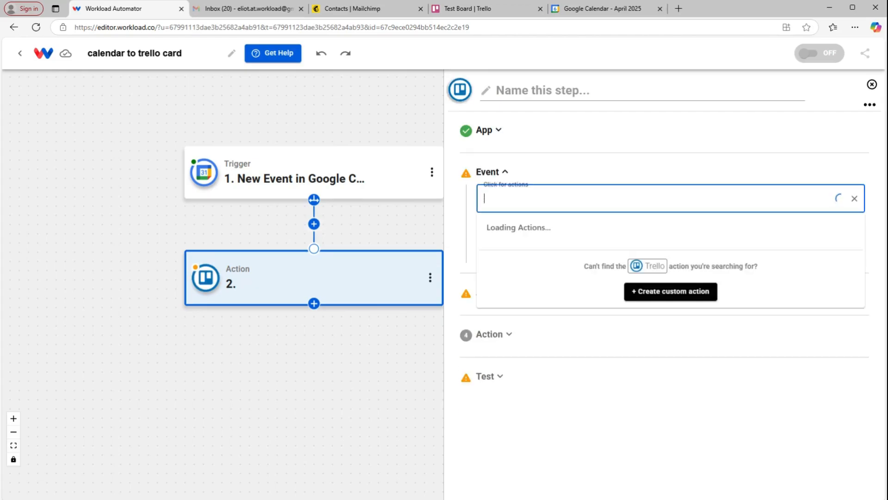
{"action": "left_click", "coordinate": [564, 267]}
{"action": "left_click", "coordinate": [609, 252]}
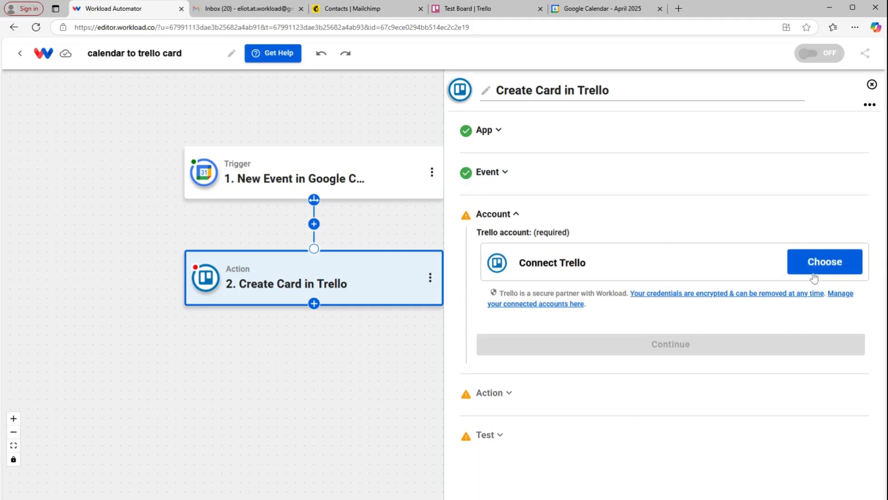
Step: Connect the existing Trello account to the Create Card action and continue to its fields
{"action": "left_click", "coordinate": [811, 272]}
{"action": "left_click", "coordinate": [597, 329]}
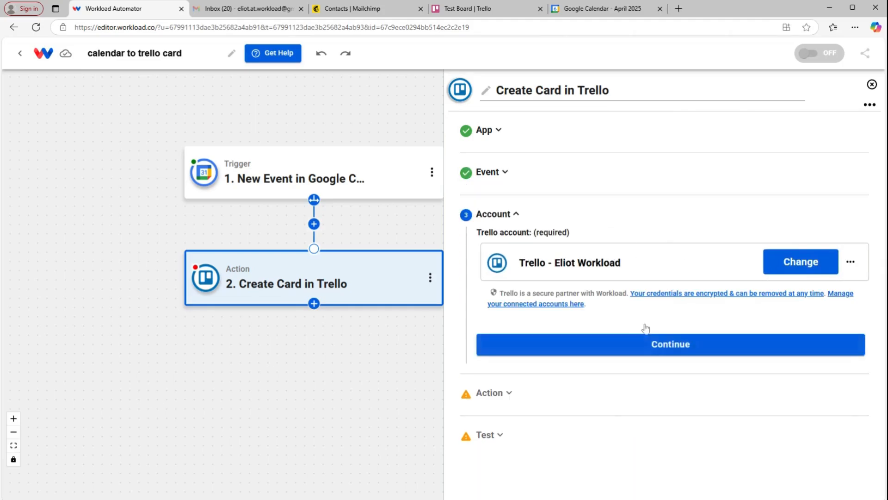
{"action": "left_click", "coordinate": [656, 343]}
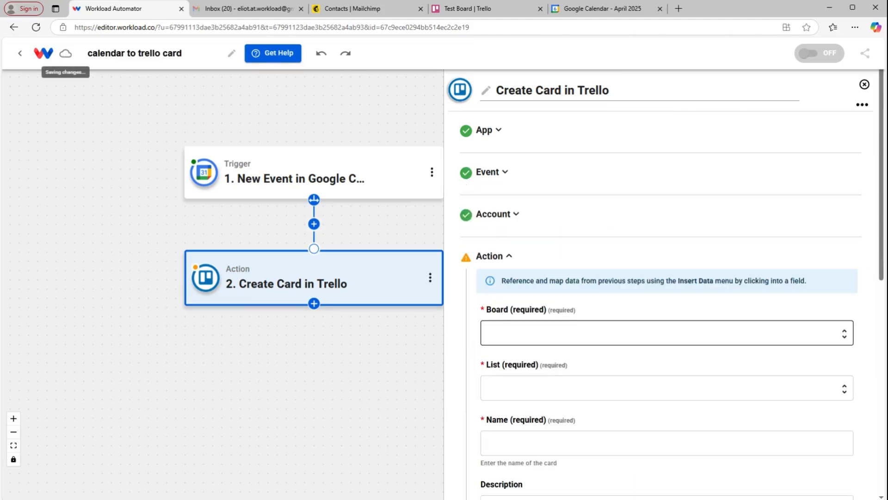
Step: Set the card's board to Test Board and its list to the one with ID 67c9d630a65dd5c4572596b3
{"action": "scroll", "coordinate": [668, 267], "scroll_direction": "down", "scroll_amount": 2}
{"action": "left_click", "coordinate": [666, 233]}
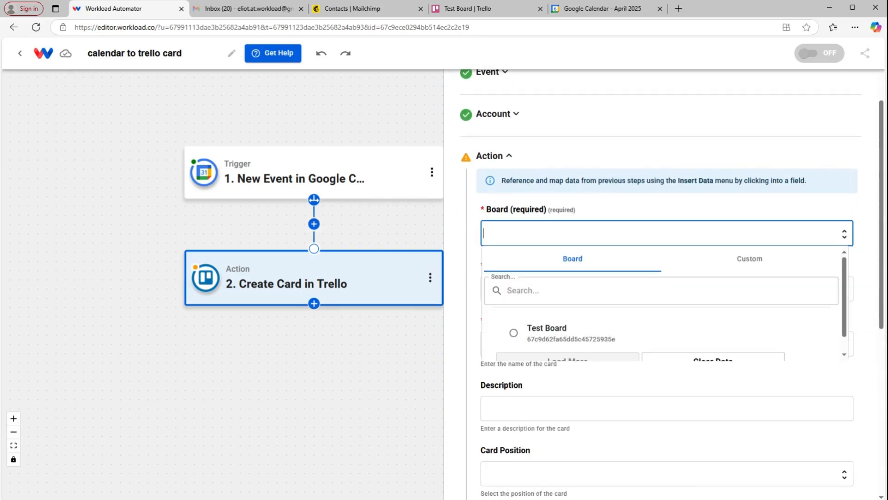
{"action": "left_click", "coordinate": [568, 339]}
{"action": "left_click", "coordinate": [569, 288]}
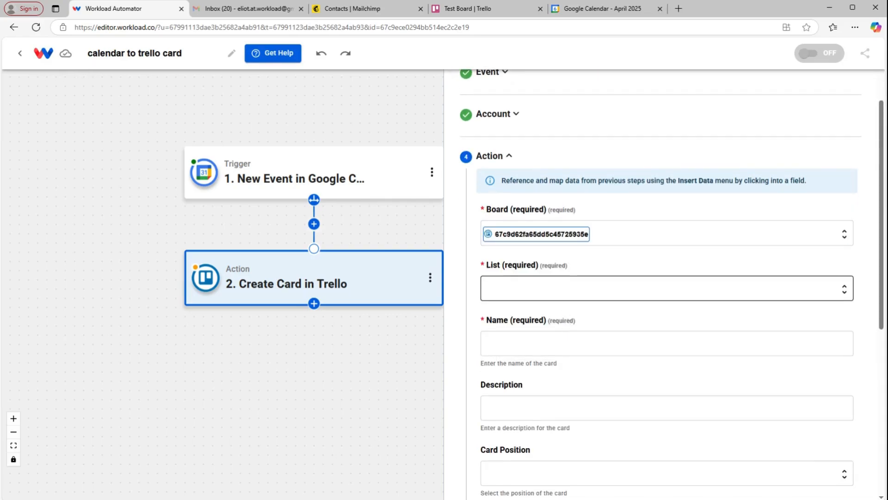
{"action": "left_click", "coordinate": [560, 394]}
Step: Map the card's Name to the summary field from the New Event in Google Calendar trigger
{"action": "scroll", "coordinate": [565, 360], "scroll_direction": "down", "scroll_amount": 2}
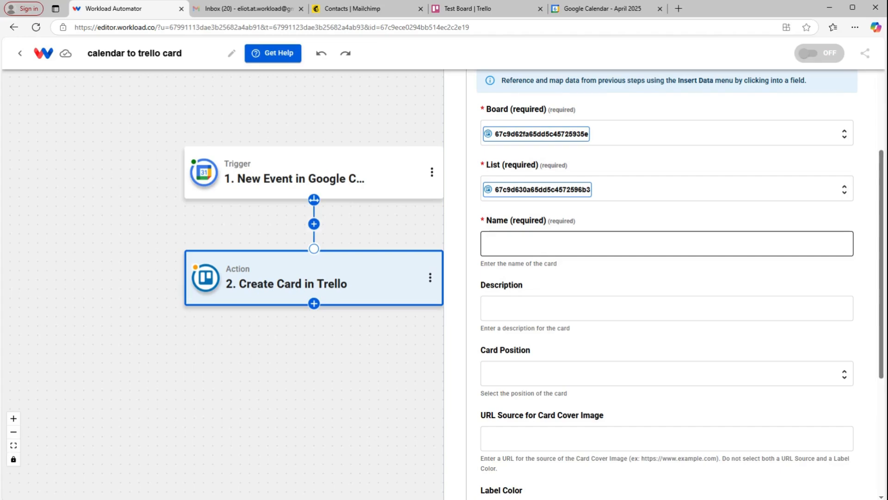
{"action": "left_click", "coordinate": [573, 244]}
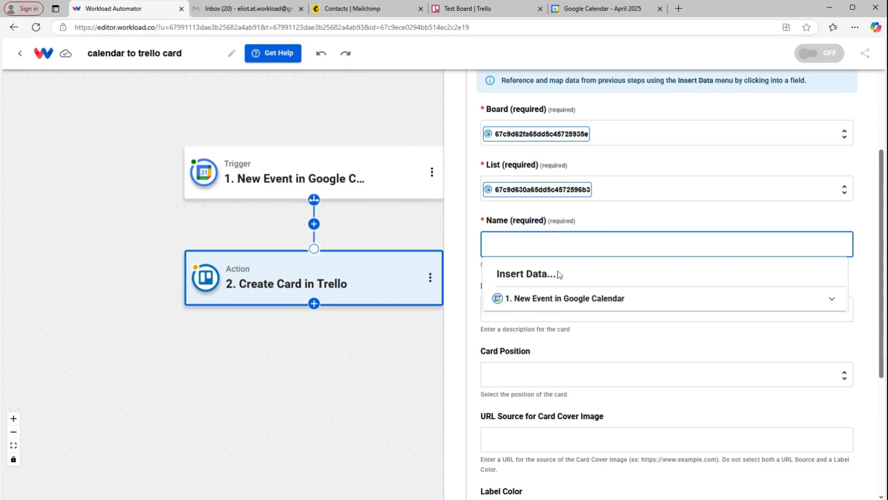
{"action": "left_click", "coordinate": [566, 301]}
{"action": "scroll", "coordinate": [563, 356], "scroll_direction": "down", "scroll_amount": 3}
{"action": "scroll", "coordinate": [562, 357], "scroll_direction": "down", "scroll_amount": 3}
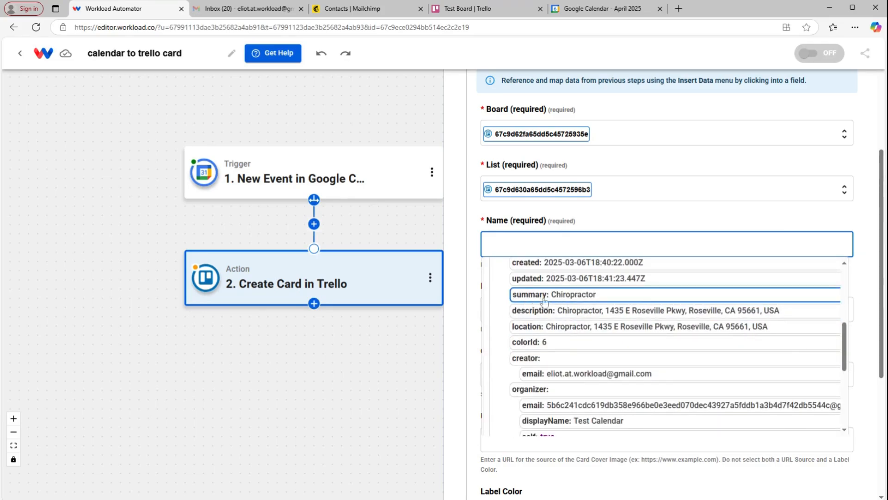
{"action": "left_click", "coordinate": [590, 302]}
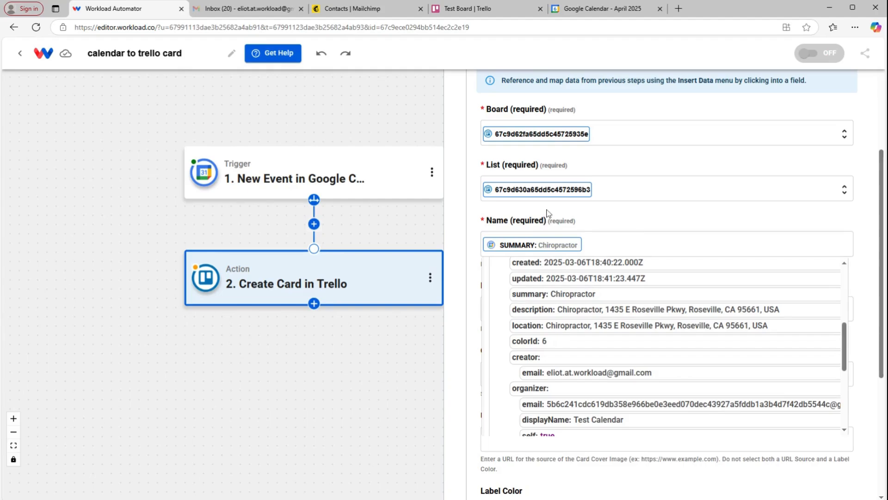
{"action": "left_click", "coordinate": [546, 215]}
Step: Map the card's Description to the description field from the Google Calendar event
{"action": "left_click", "coordinate": [522, 302]}
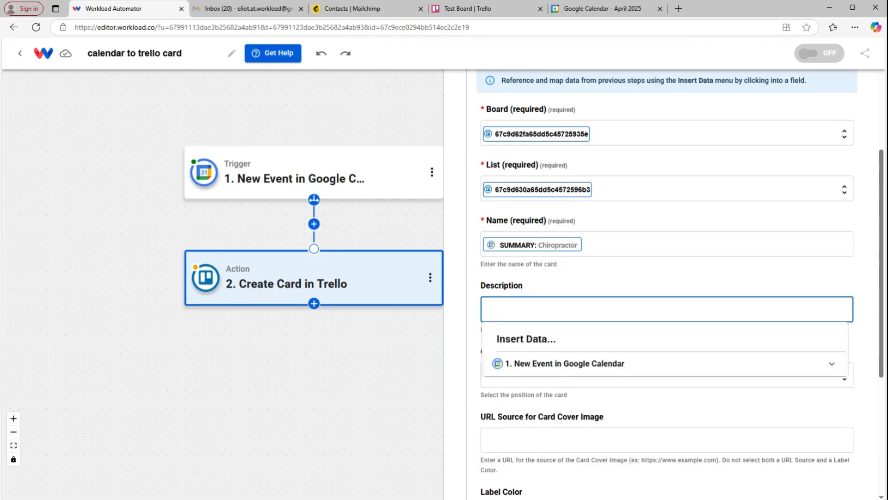
{"action": "left_click", "coordinate": [554, 363]}
{"action": "scroll", "coordinate": [560, 366], "scroll_direction": "down", "scroll_amount": 3}
{"action": "scroll", "coordinate": [555, 370], "scroll_direction": "down", "scroll_amount": 3}
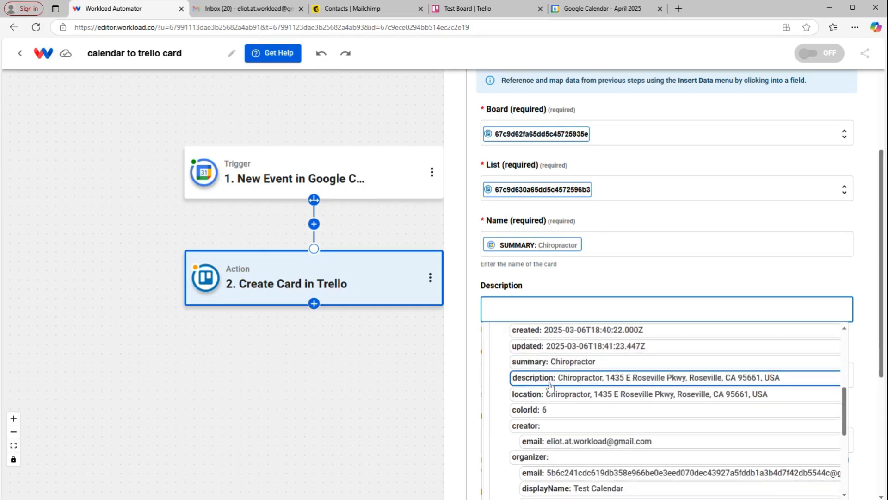
{"action": "left_click", "coordinate": [608, 380]}
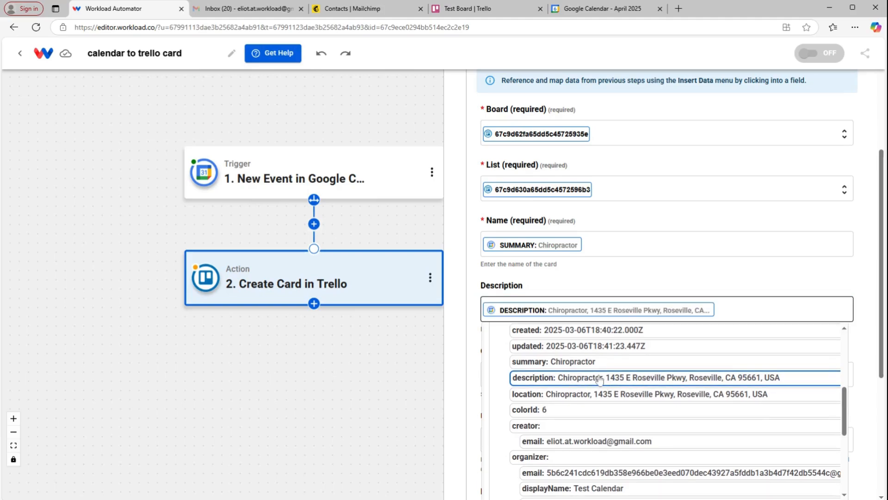
{"action": "left_click", "coordinate": [555, 283]}
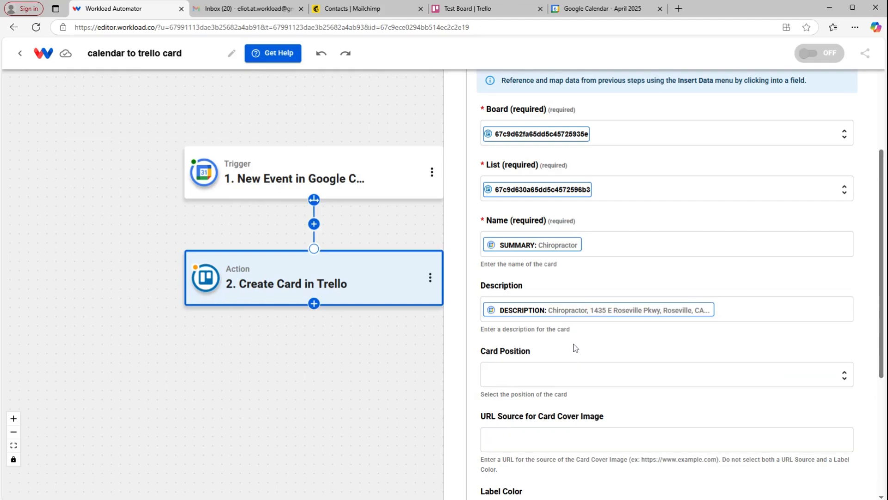
Step: Set the Card Position to Bottom (default)
{"action": "scroll", "coordinate": [574, 343], "scroll_direction": "down", "scroll_amount": 1}
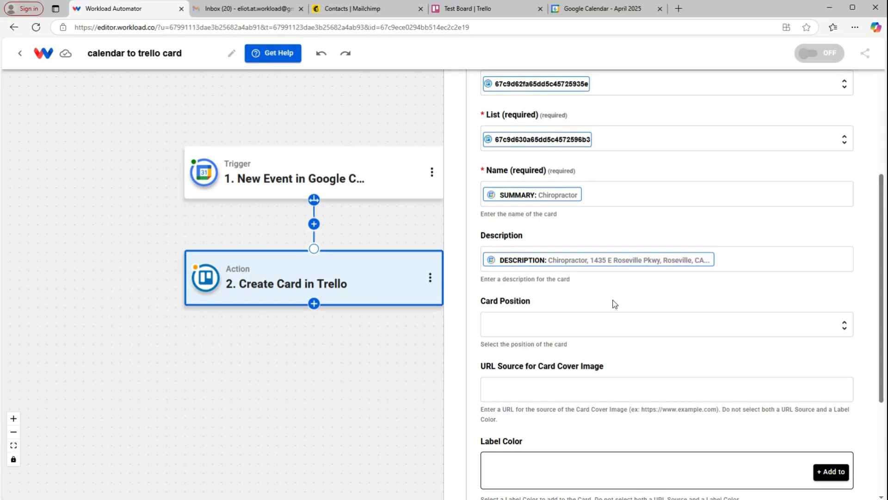
{"action": "scroll", "coordinate": [615, 304], "scroll_direction": "down", "scroll_amount": 2}
{"action": "left_click", "coordinate": [623, 236]}
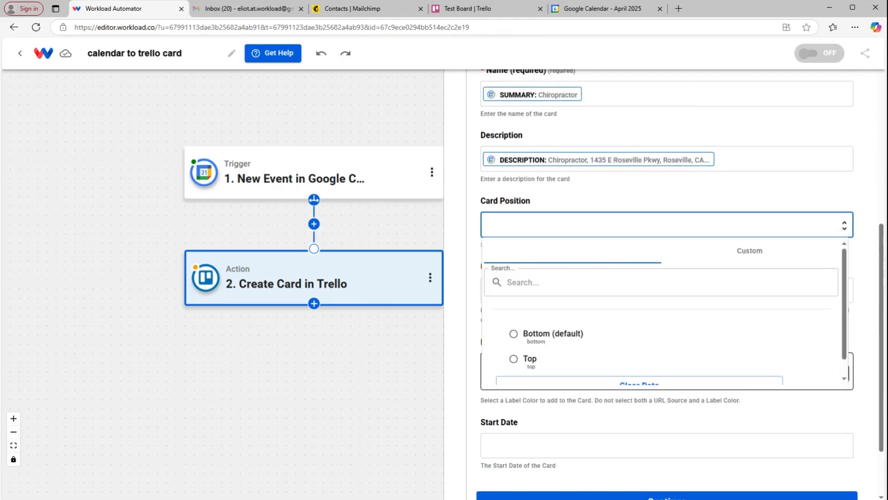
{"action": "left_click", "coordinate": [545, 334]}
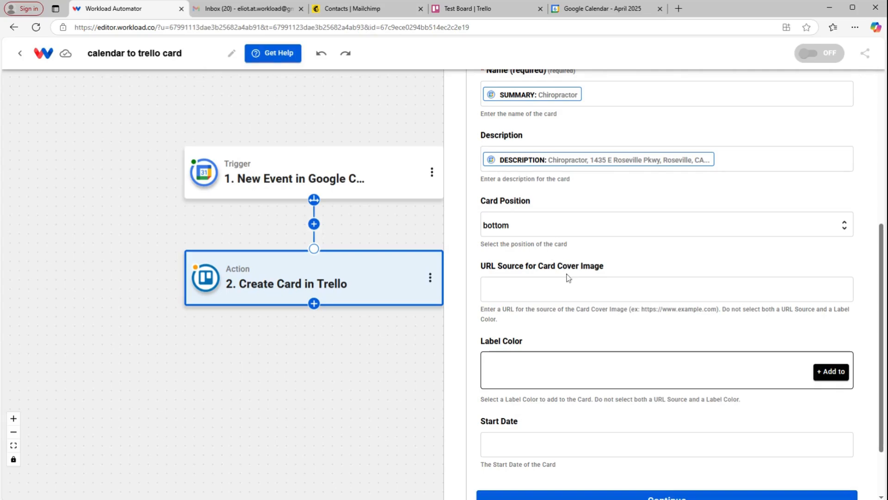
Step: Add one Label Color entry to the card, choosing the label with ID 67c9d62fa65dd5c45725941c
{"action": "scroll", "coordinate": [568, 278], "scroll_direction": "down", "scroll_amount": 1}
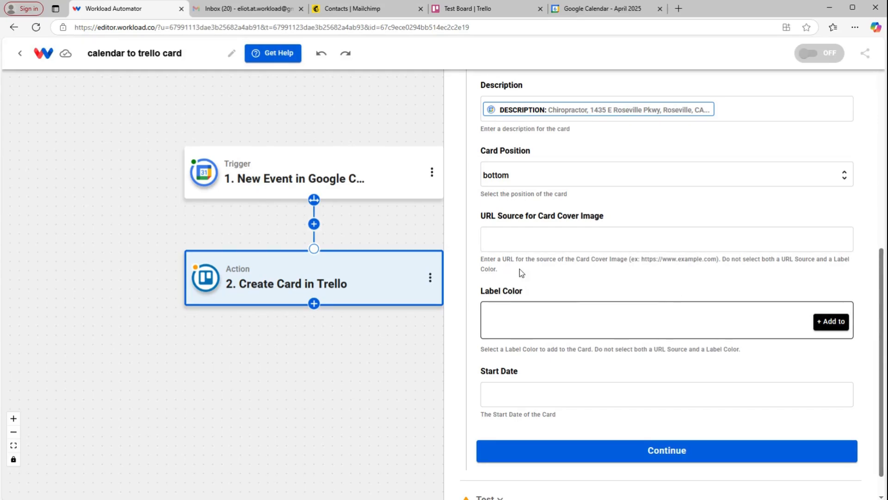
{"action": "left_click", "coordinate": [828, 320]}
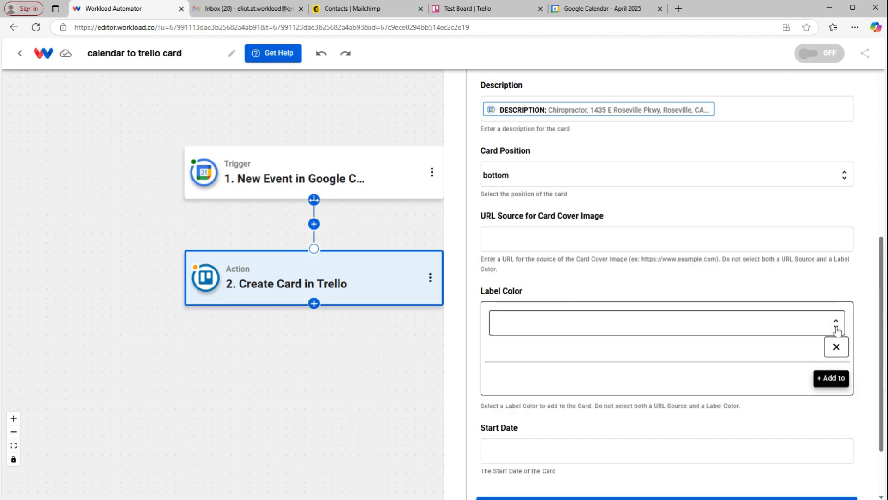
{"action": "left_click", "coordinate": [570, 316]}
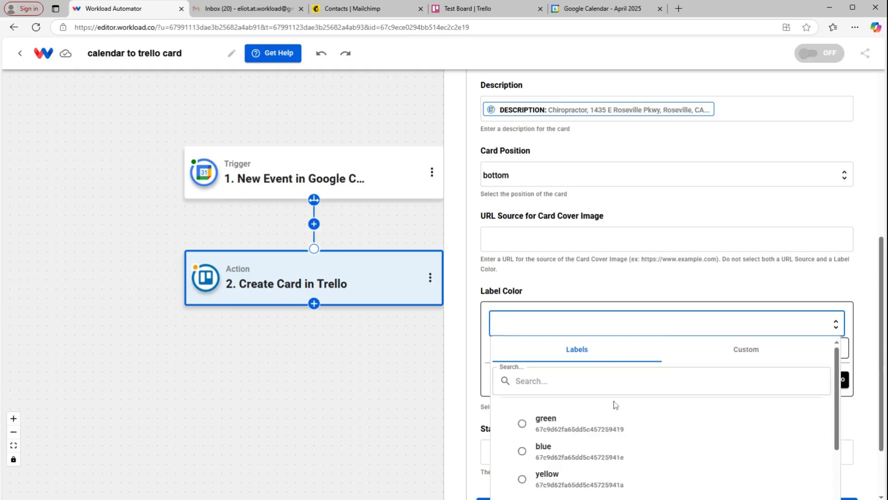
{"action": "scroll", "coordinate": [618, 407], "scroll_direction": "down", "scroll_amount": 2}
{"action": "left_click", "coordinate": [673, 408]}
{"action": "scroll", "coordinate": [639, 409], "scroll_direction": "down", "scroll_amount": 1}
{"action": "left_click", "coordinate": [580, 415]}
{"action": "left_click", "coordinate": [575, 423]}
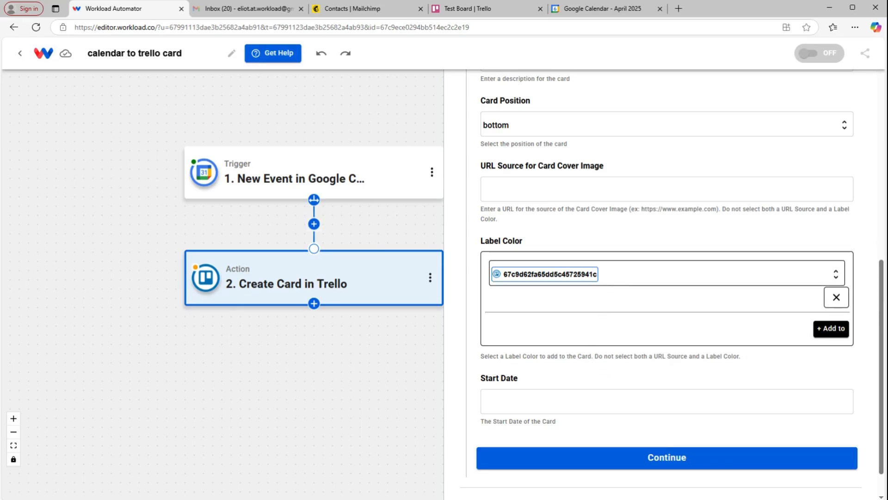
{"action": "mouse_move", "coordinate": [381, 176]}
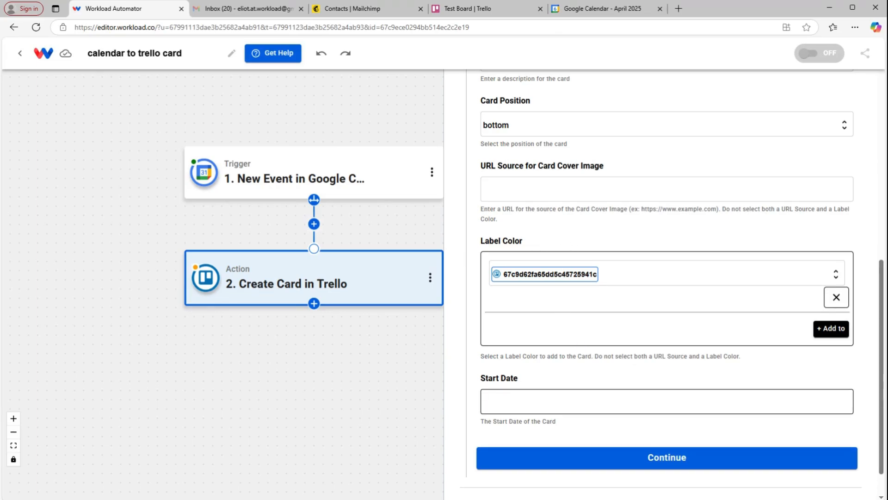
Step: Map the card's Start Date to the start dateTime field from the Google Calendar event and submit the action settings
{"action": "left_click", "coordinate": [609, 397]}
{"action": "left_click", "coordinate": [604, 420]}
{"action": "scroll", "coordinate": [604, 398], "scroll_direction": "down", "scroll_amount": 5}
{"action": "scroll", "coordinate": [611, 409], "scroll_direction": "down", "scroll_amount": 3}
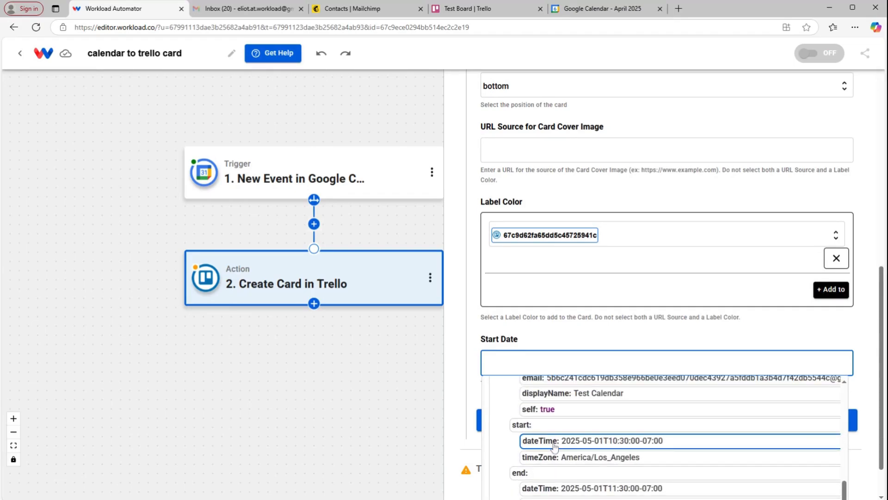
{"action": "left_click", "coordinate": [578, 441]}
{"action": "left_click", "coordinate": [568, 340]}
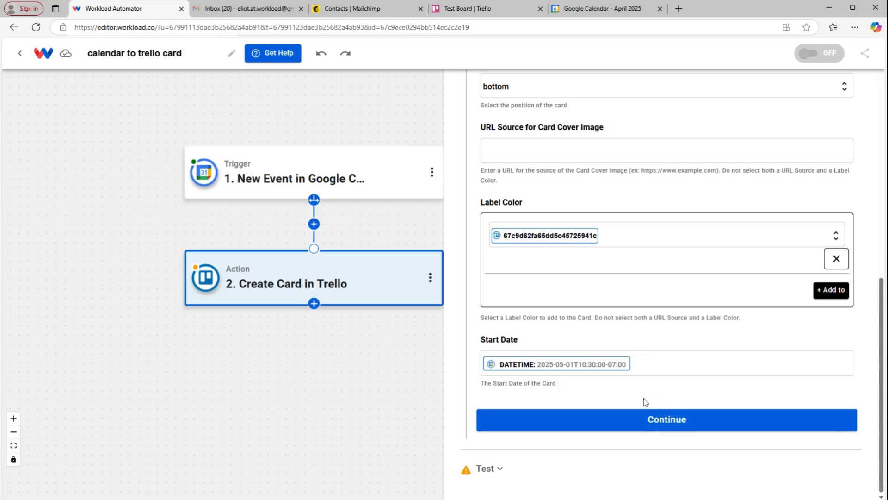
{"action": "left_click", "coordinate": [645, 420]}
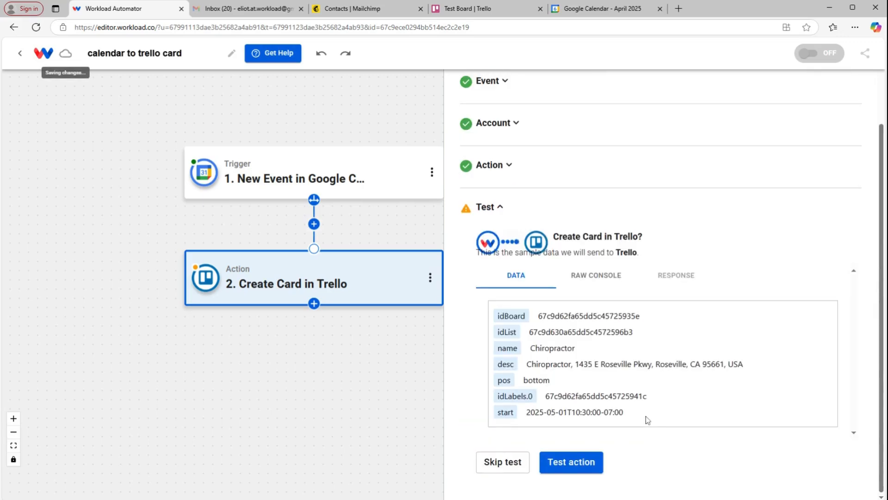
Step: Test the Create Card in Trello action, review the returned card data, and complete the action setup
{"action": "left_click", "coordinate": [595, 464]}
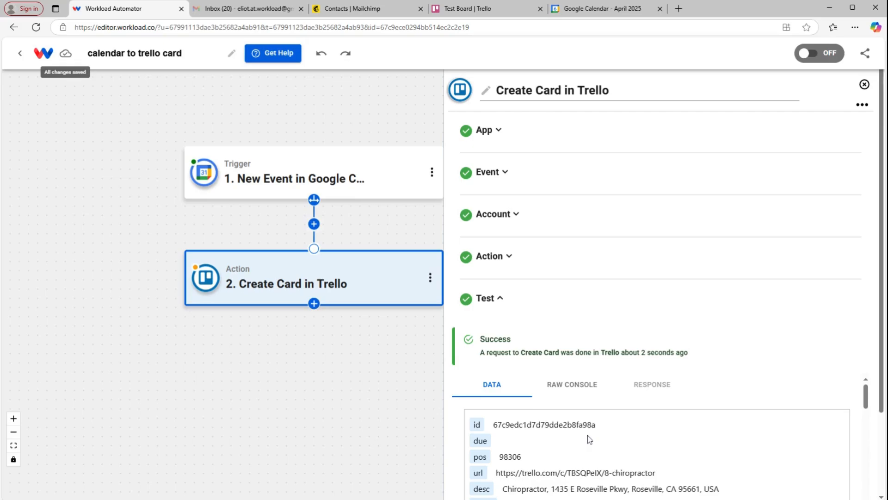
{"action": "scroll", "coordinate": [588, 439], "scroll_direction": "down", "scroll_amount": 1}
{"action": "scroll", "coordinate": [588, 404], "scroll_direction": "down", "scroll_amount": 10}
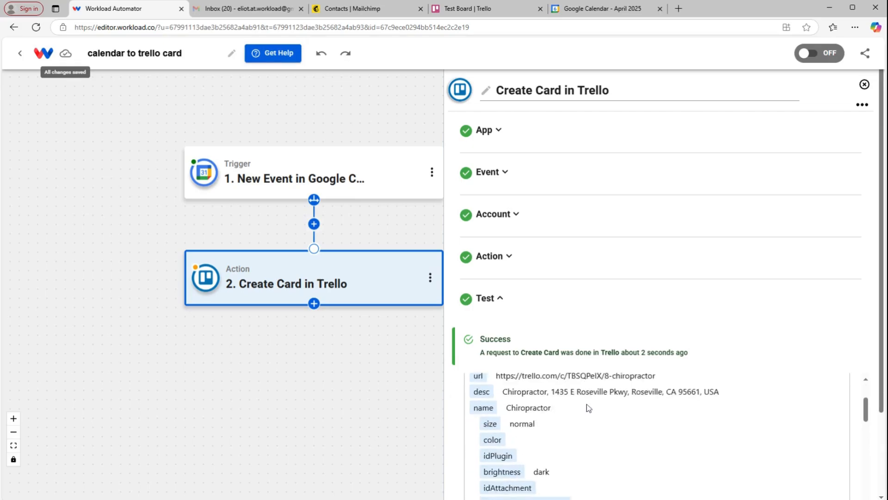
{"action": "scroll", "coordinate": [700, 393], "scroll_direction": "up", "scroll_amount": 3}
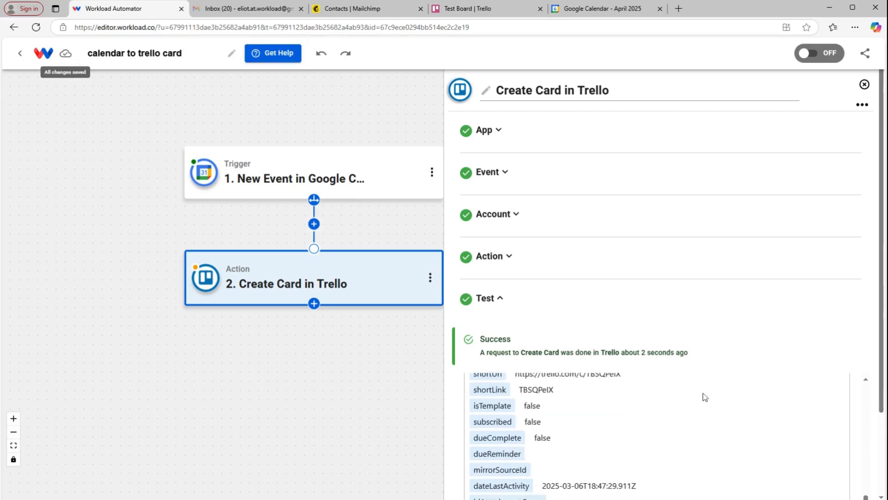
{"action": "scroll", "coordinate": [701, 394], "scroll_direction": "down", "scroll_amount": 10}
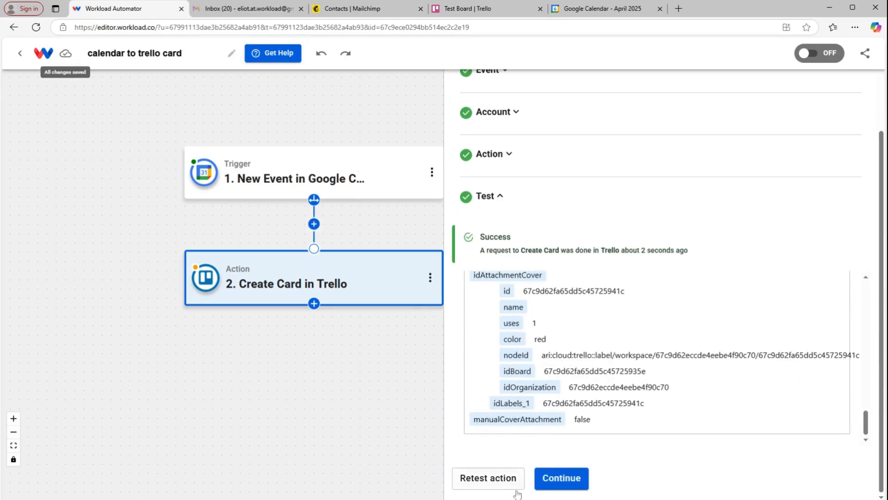
{"action": "left_click", "coordinate": [563, 476]}
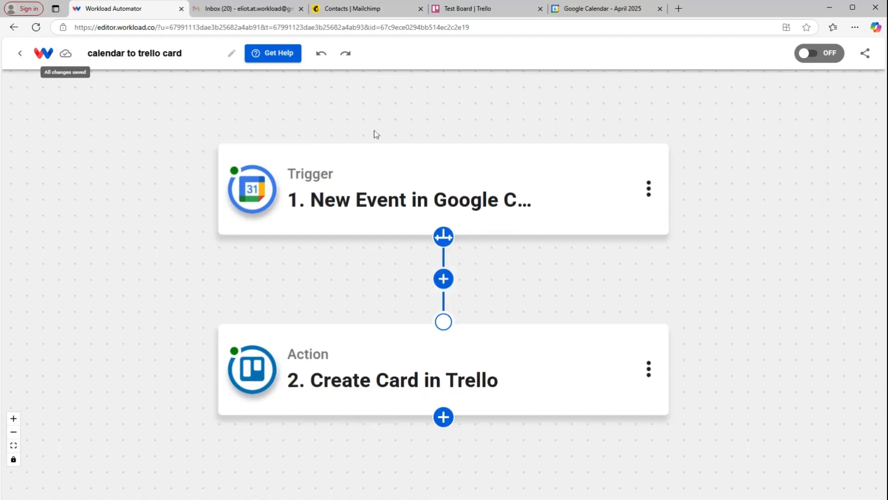
Step: Switch to Trello and reload Test Board to check the To Do list for the test card
{"action": "left_click", "coordinate": [491, 10]}
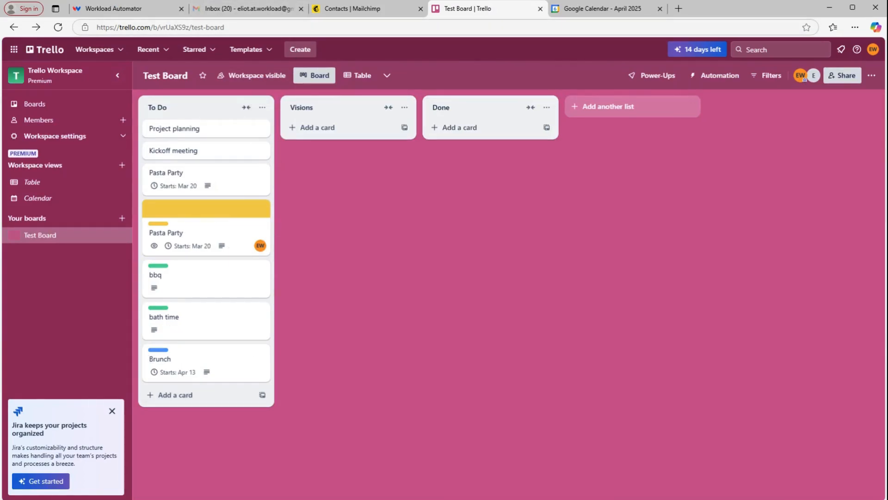
{"action": "left_click", "coordinate": [277, 27]}
{"action": "key", "text": "Return"}
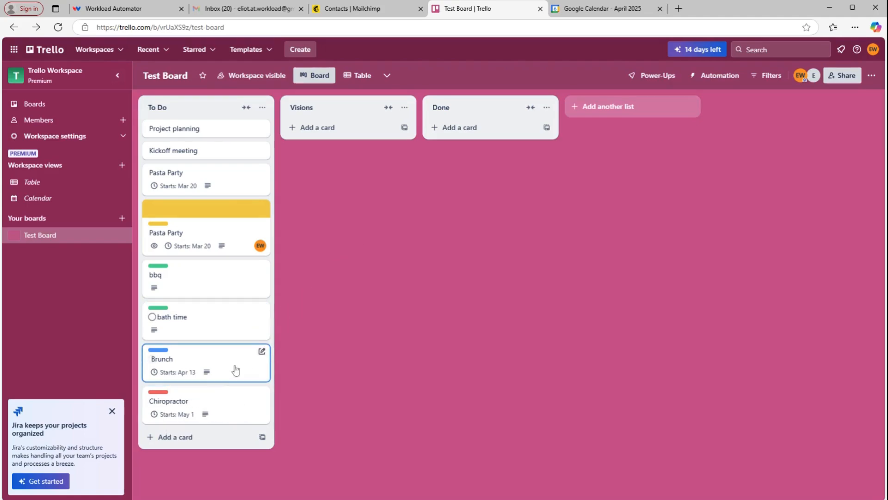
Step: Return to Workload and turn on the "calendar to trello card" automation
{"action": "left_click", "coordinate": [125, 8]}
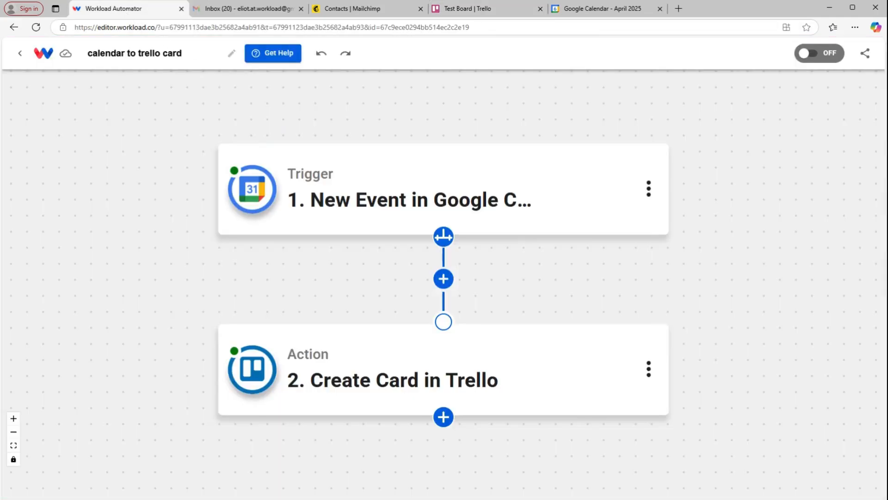
{"action": "mouse_move", "coordinate": [283, 207]}
{"action": "left_click", "coordinate": [815, 55]}
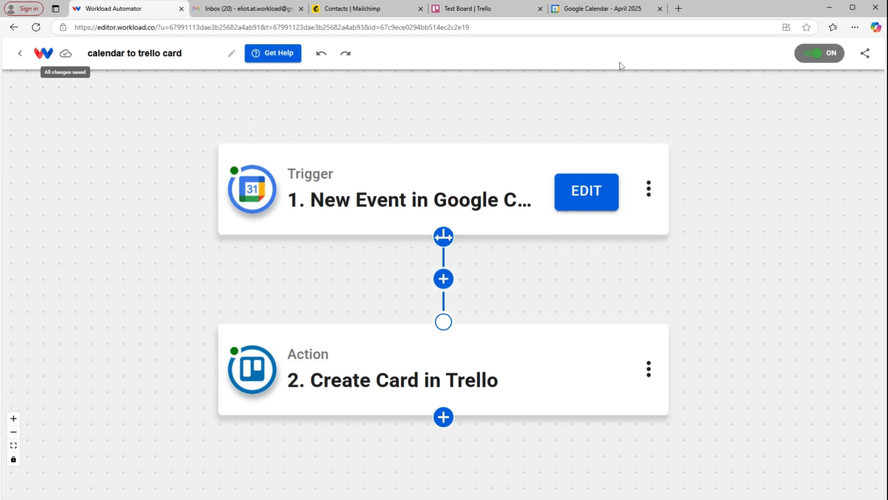
{"action": "scroll", "coordinate": [495, 112], "scroll_direction": "down", "scroll_amount": 1}
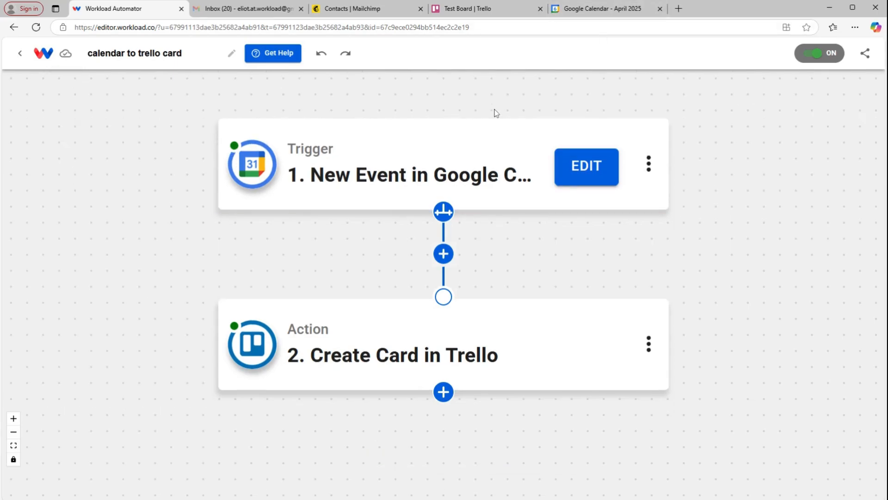